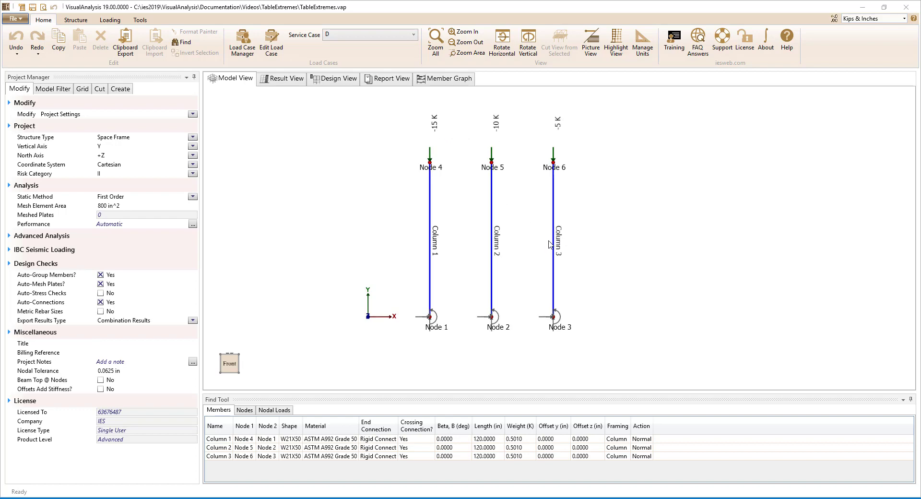
Show the L service case loads, then review the Dead and Live combinations in Load Case Manager.
{"action": "left_click", "coordinate": [374, 43]}
{"action": "left_click", "coordinate": [353, 56]}
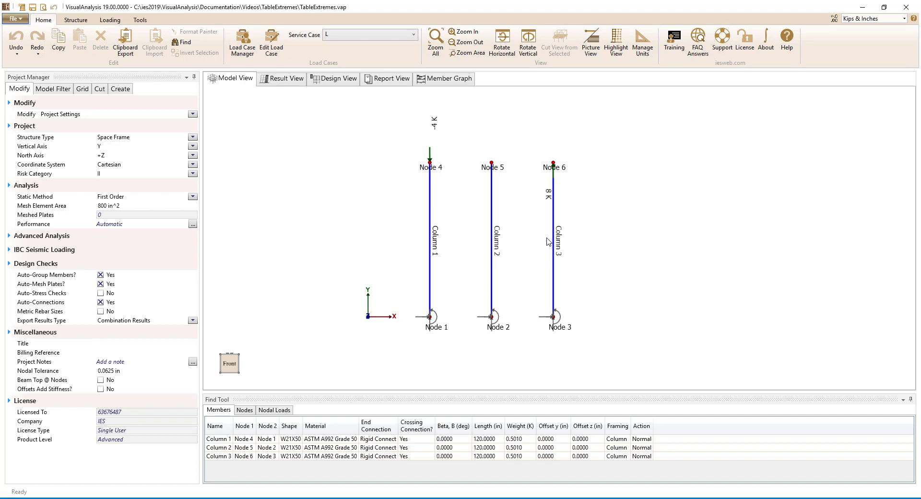
{"action": "left_click", "coordinate": [243, 52]}
{"action": "left_click", "coordinate": [364, 151]}
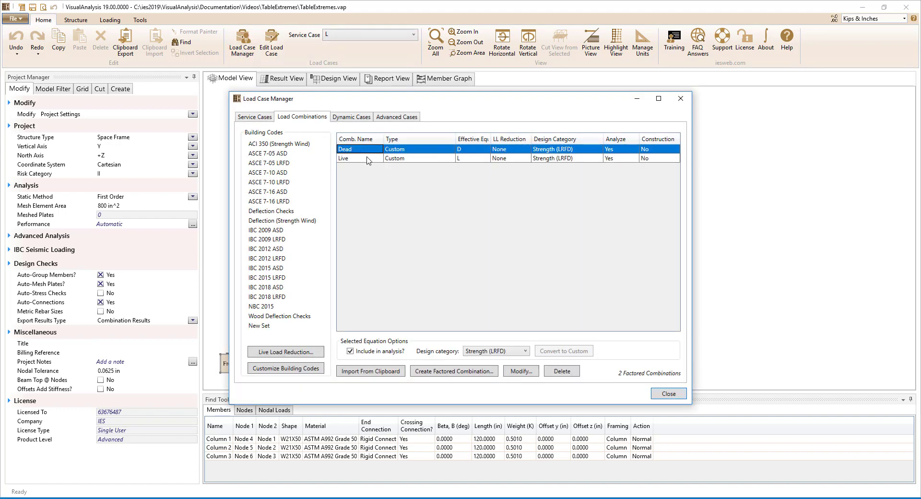
{"action": "left_click", "coordinate": [368, 160]}
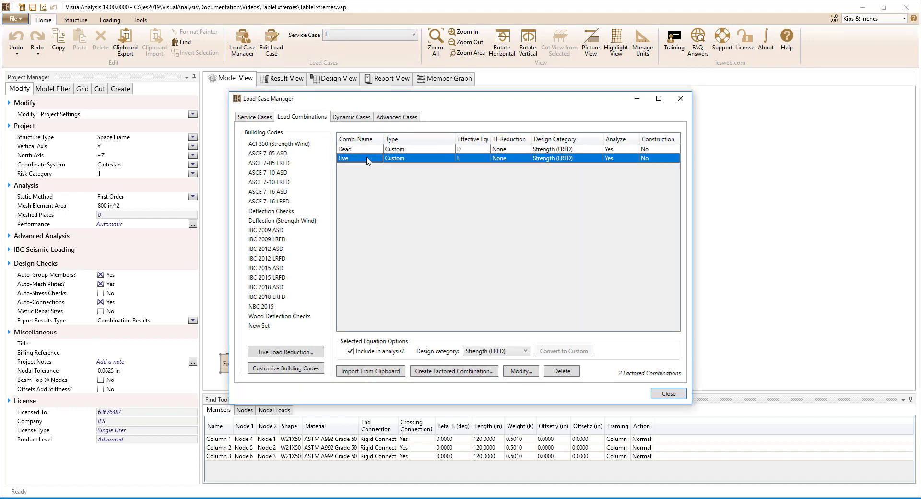
{"action": "left_click", "coordinate": [669, 393]}
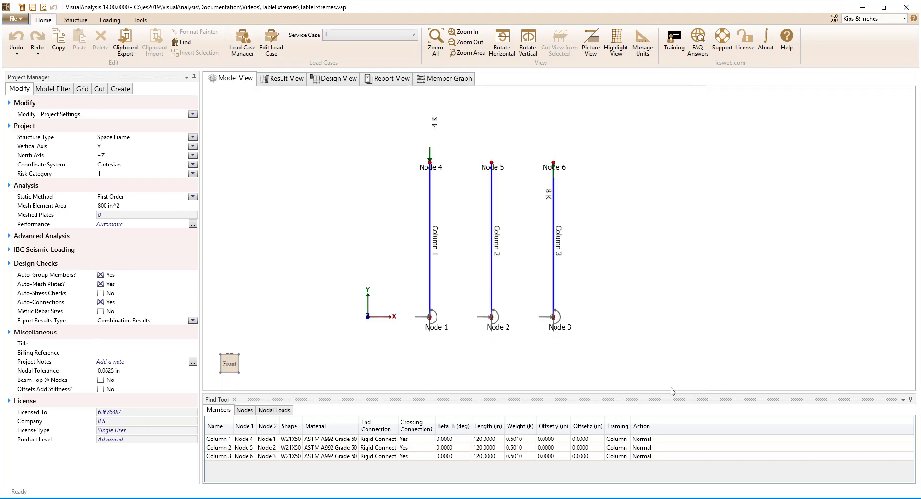
View reactions for the Live result case, then switch to the report with the Node Reactions tables.
{"action": "left_click", "coordinate": [287, 79]}
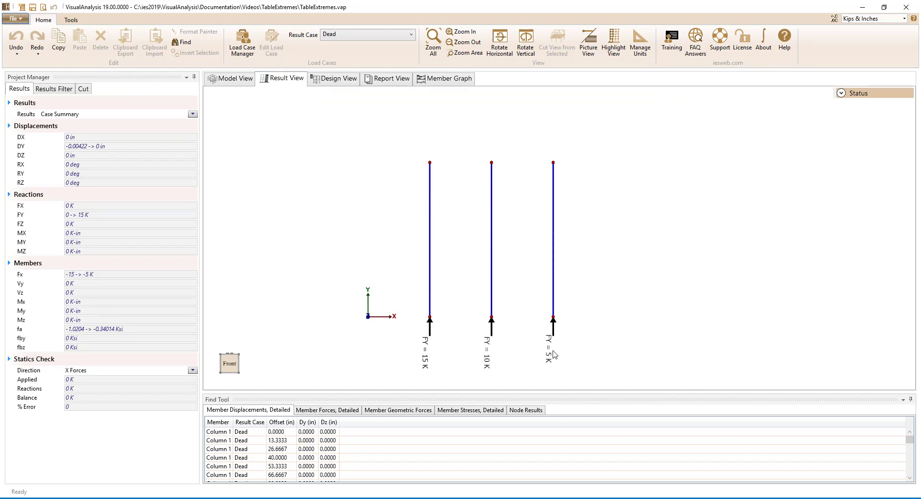
{"action": "left_click", "coordinate": [356, 37]}
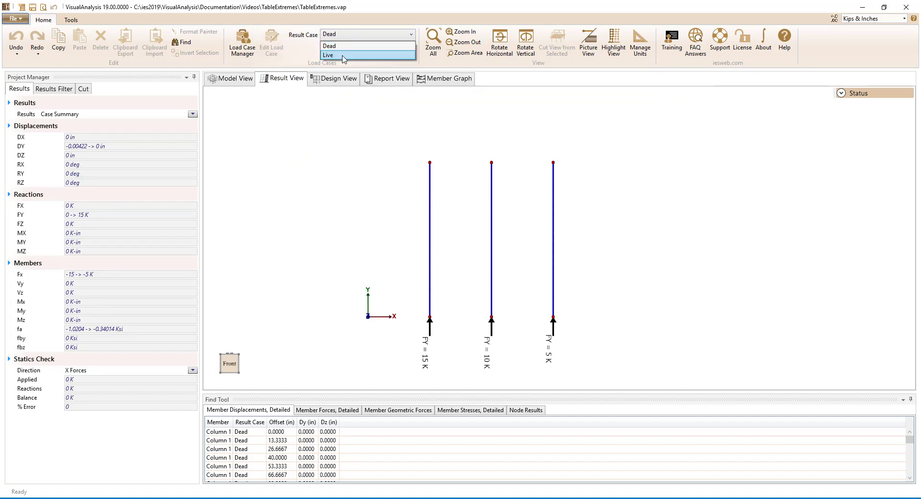
{"action": "left_click", "coordinate": [344, 56]}
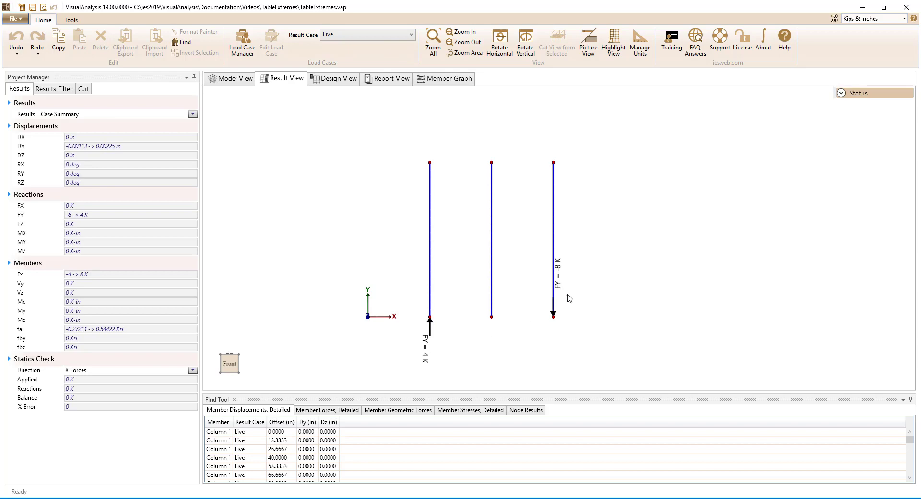
{"action": "left_click", "coordinate": [388, 80]}
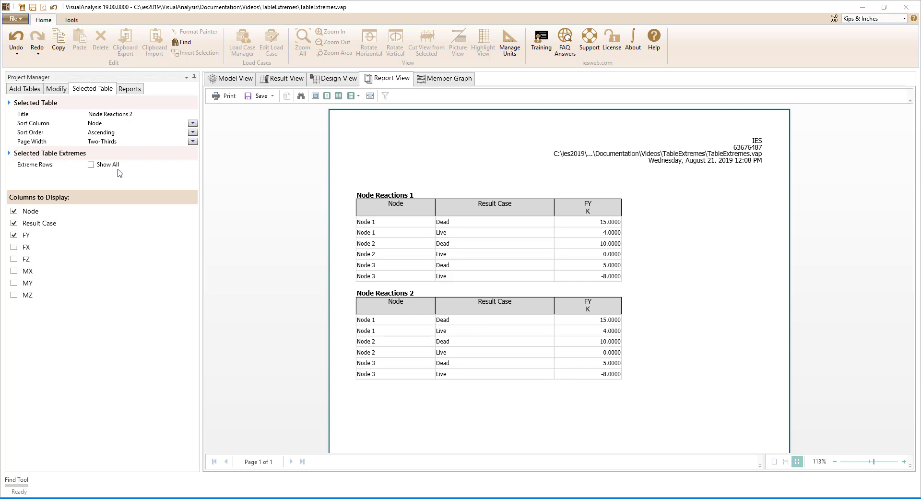
Turn on Extreme Rows Only for Node Reactions 2, leaving the 15.0000 maximum and -8.0000 minimum.
{"action": "left_click", "coordinate": [90, 166]}
{"action": "left_click", "coordinate": [90, 165]}
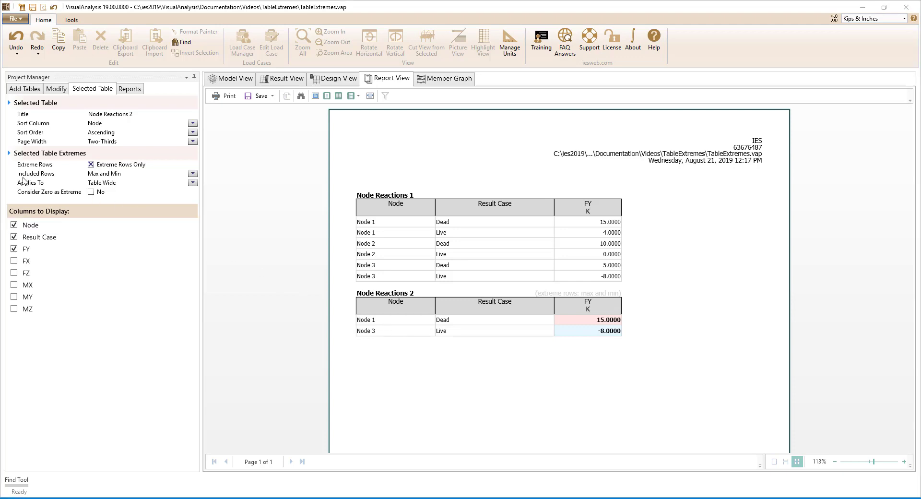
{"action": "mouse_move", "coordinate": [118, 179]}
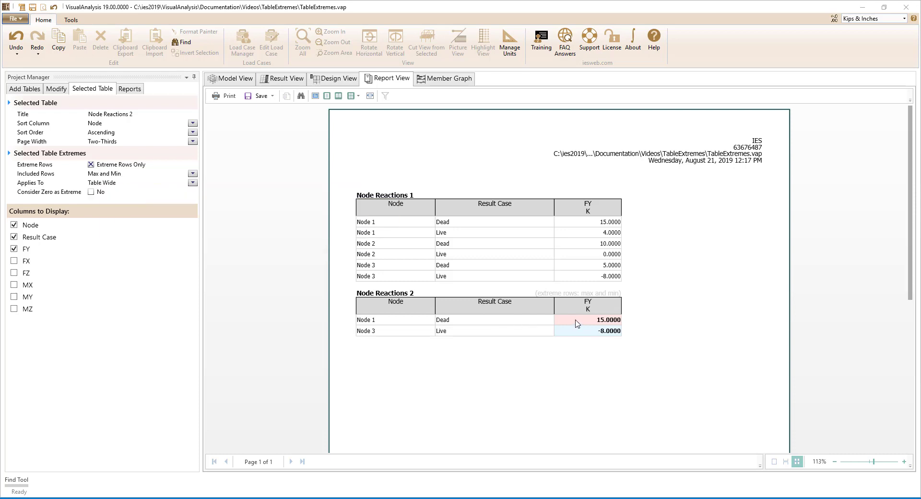
Try Max, Min and Max/Min (when opposite sign) for Included Rows, finally setting it to Extreme.
{"action": "left_click", "coordinate": [192, 174]}
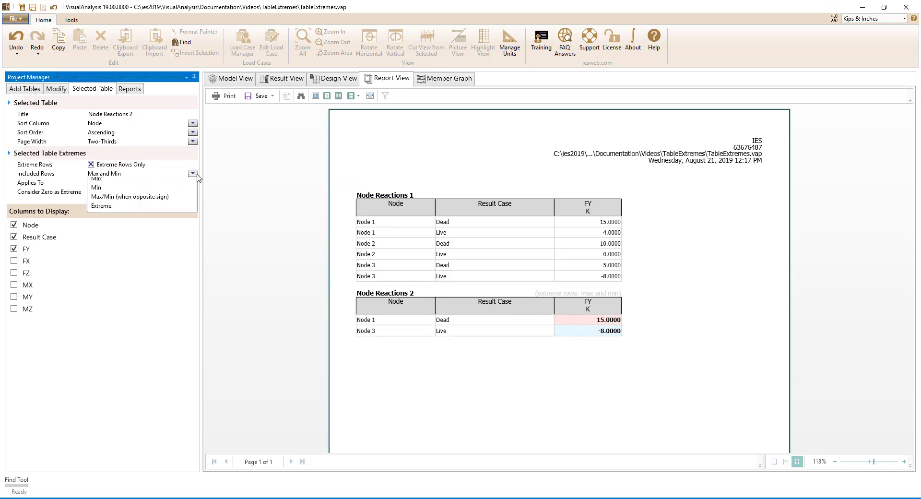
{"action": "left_click", "coordinate": [182, 195]}
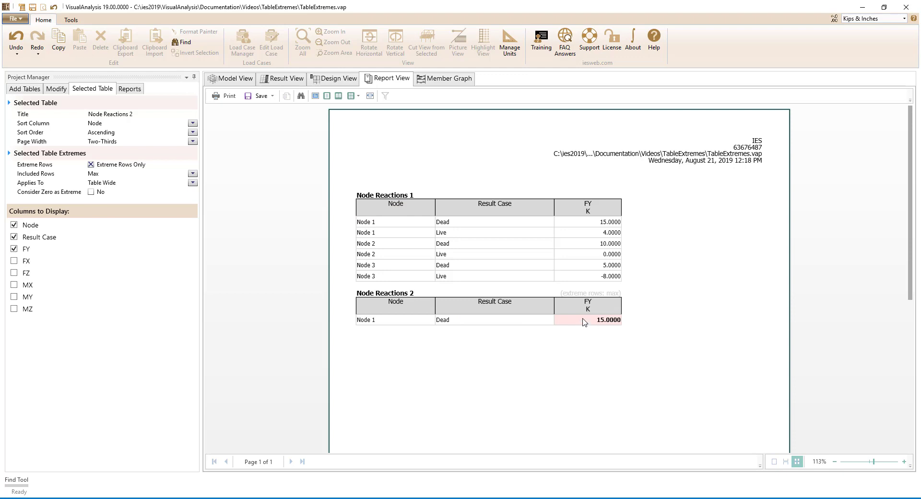
{"action": "left_click", "coordinate": [193, 173]}
{"action": "left_click", "coordinate": [159, 206]}
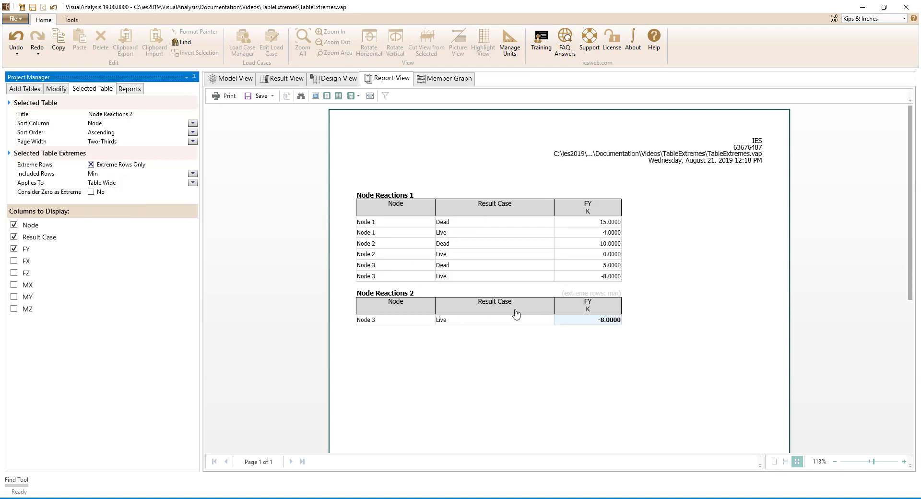
{"action": "left_click", "coordinate": [193, 174]}
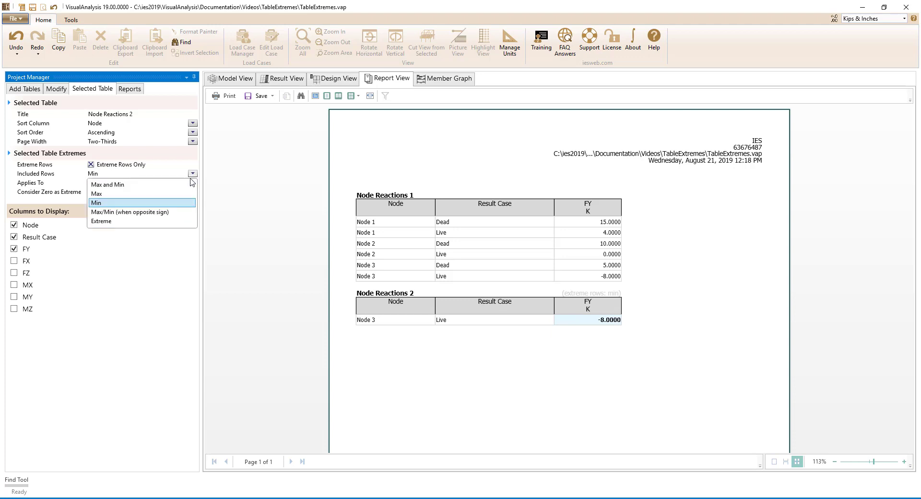
{"action": "left_click", "coordinate": [173, 213]}
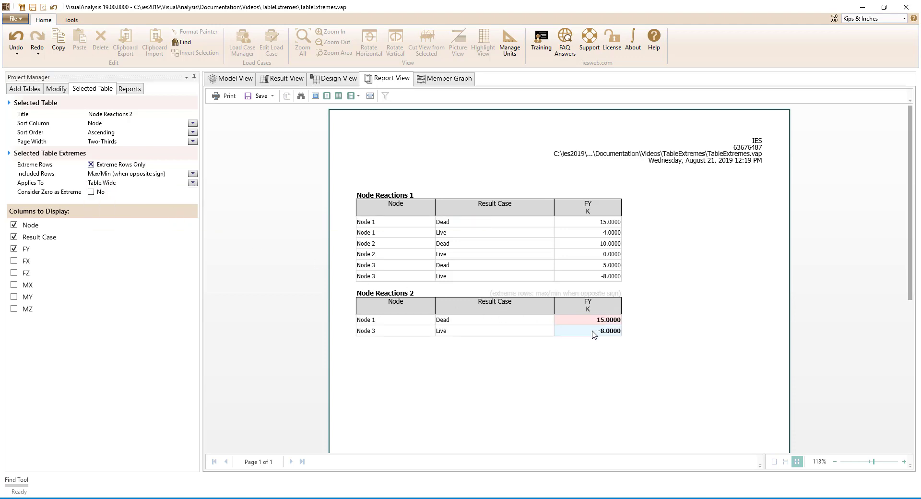
{"action": "left_click", "coordinate": [192, 174]}
{"action": "left_click", "coordinate": [168, 221]}
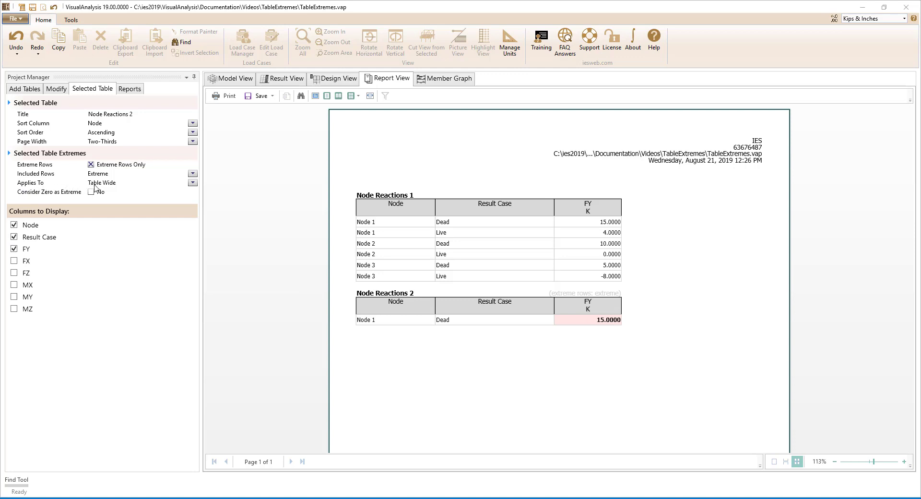
Set Applies To to By Object so extremes are found separately for each node.
{"action": "left_click", "coordinate": [192, 184]}
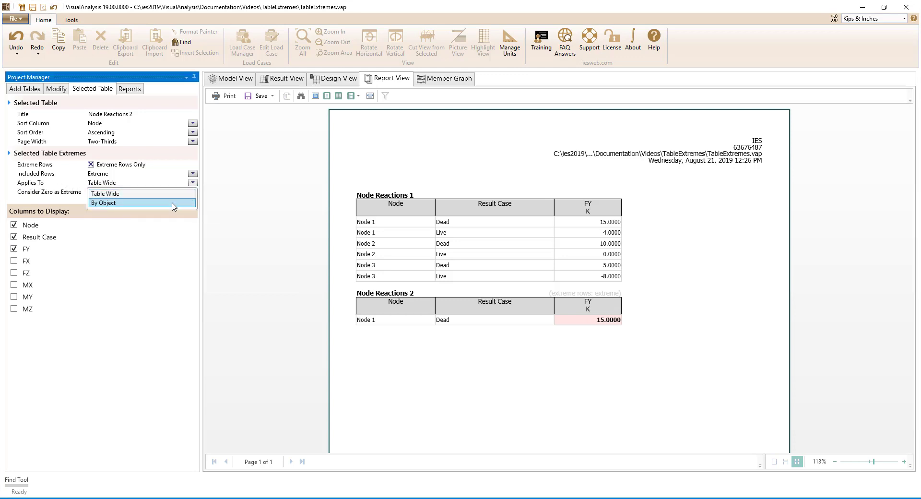
{"action": "left_click", "coordinate": [174, 204]}
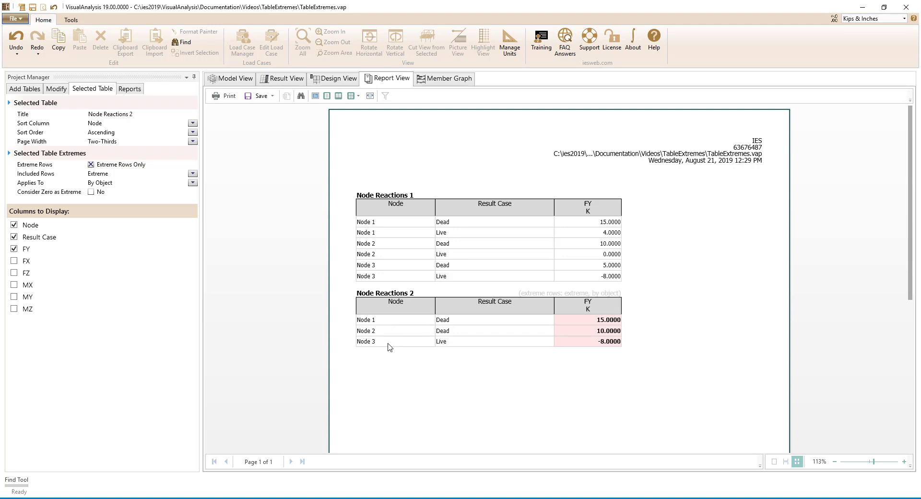
Set Included Rows to Max/Min (when opposite sign) and turn on Consider Zero as Extreme.
{"action": "left_click", "coordinate": [193, 174]}
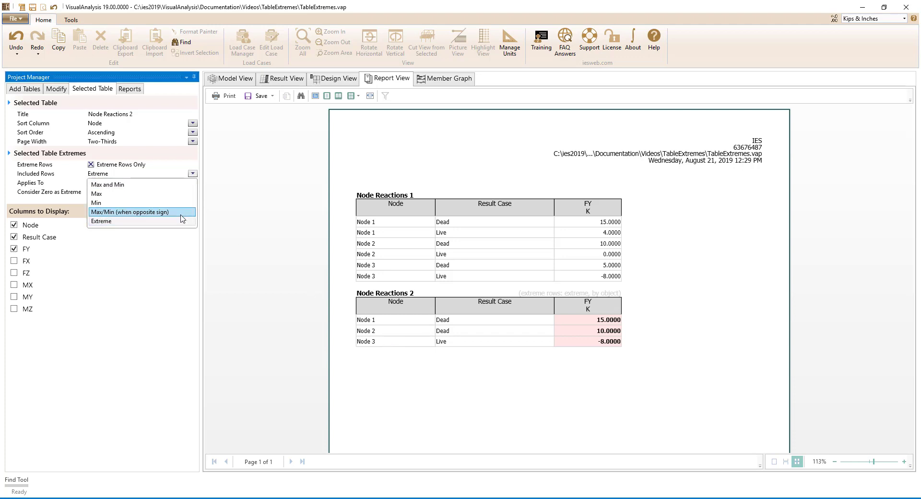
{"action": "left_click", "coordinate": [180, 213]}
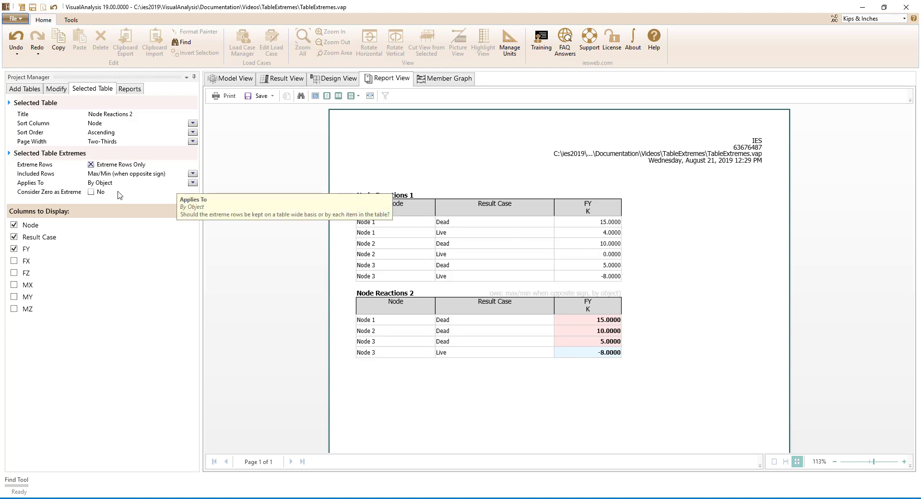
{"action": "left_click", "coordinate": [91, 192]}
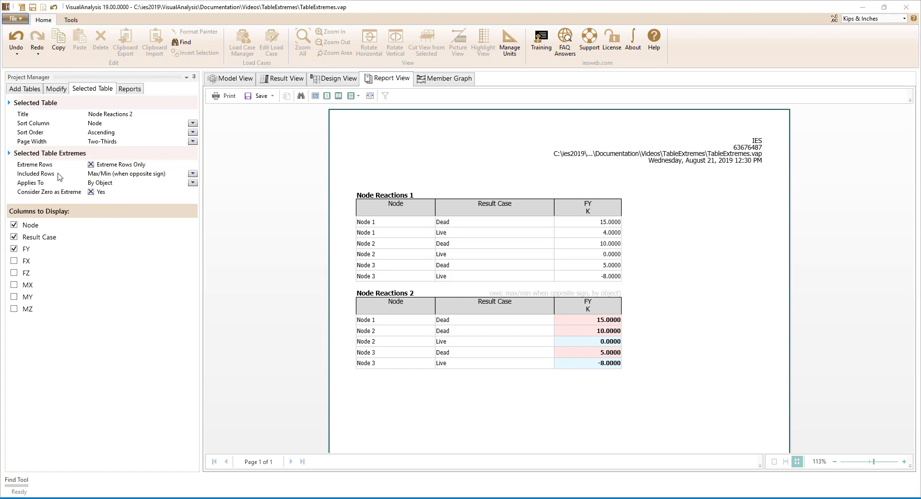
Try Min with Consider Zero as Extreme turned off, then set Included Rows to Max.
{"action": "left_click", "coordinate": [175, 173]}
{"action": "left_click", "coordinate": [120, 202]}
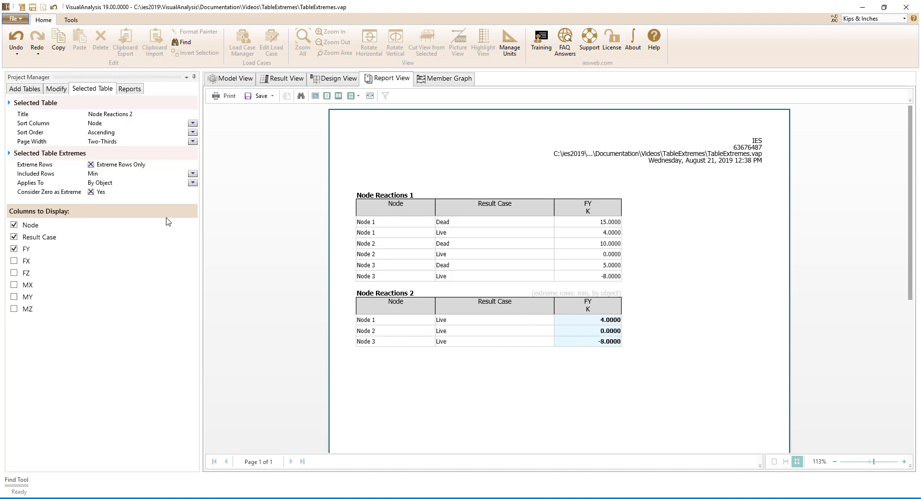
{"action": "left_click", "coordinate": [91, 192]}
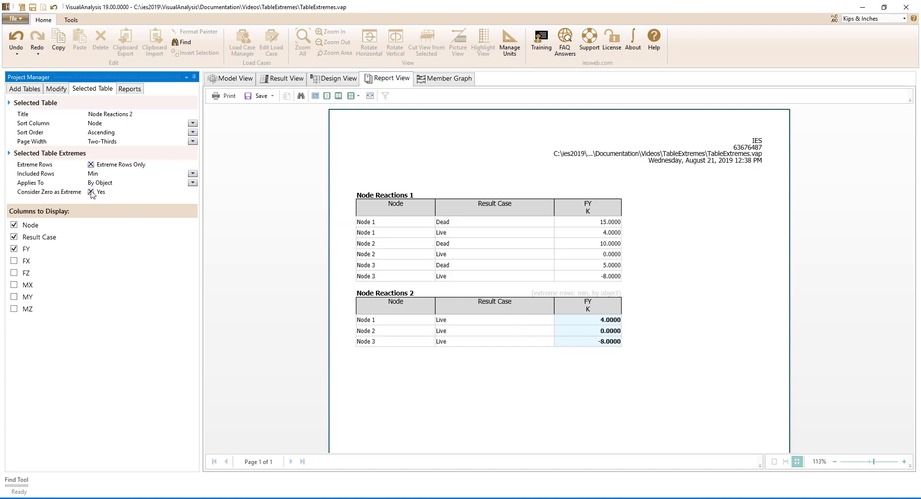
{"action": "left_click", "coordinate": [91, 192]}
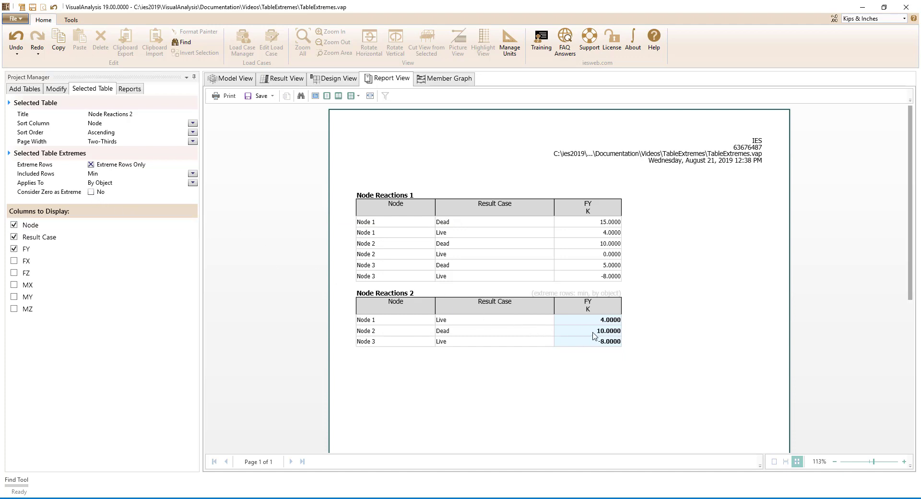
{"action": "left_click", "coordinate": [192, 174]}
{"action": "left_click", "coordinate": [185, 194]}
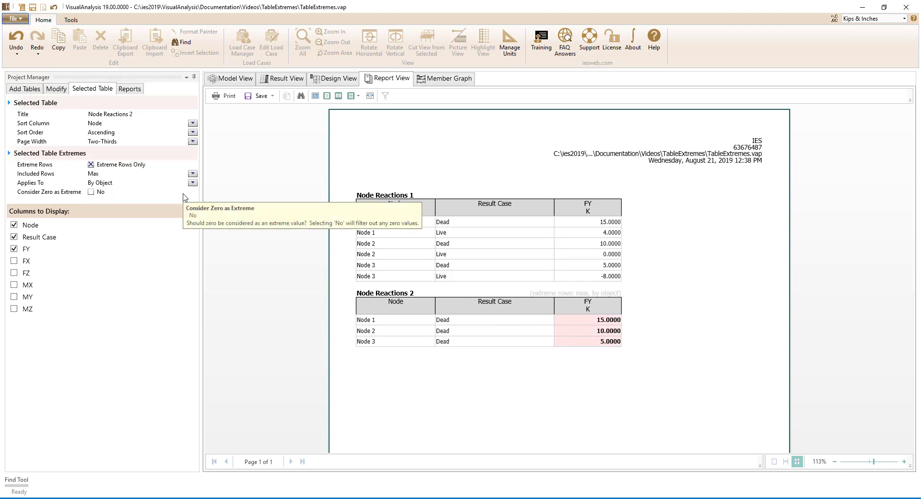
{"action": "left_click", "coordinate": [192, 174]}
Set Included Rows to Max and Min, keeping Applies To on By Object.
{"action": "left_click", "coordinate": [188, 184]}
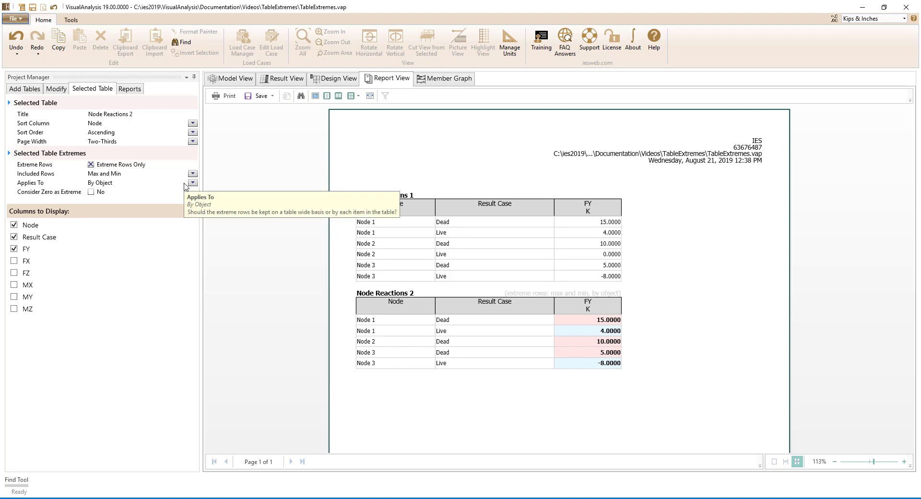